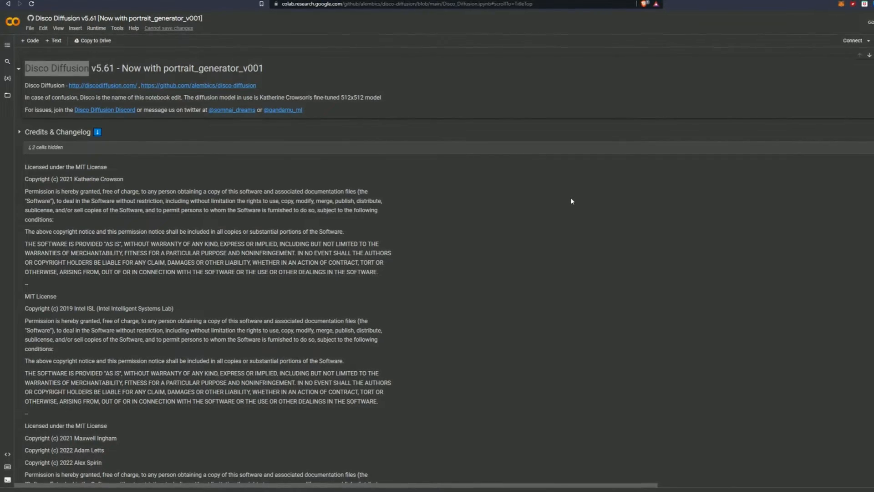
Look through the Disco Diffusion notebook from its title and licences through the model settings to section 3, Settings.
{"action": "left_click", "coordinate": [49, 70]}
{"action": "left_click_drag", "start_coordinate": [24, 70], "coordinate": [90, 70]}
{"action": "left_click", "coordinate": [83, 70]}
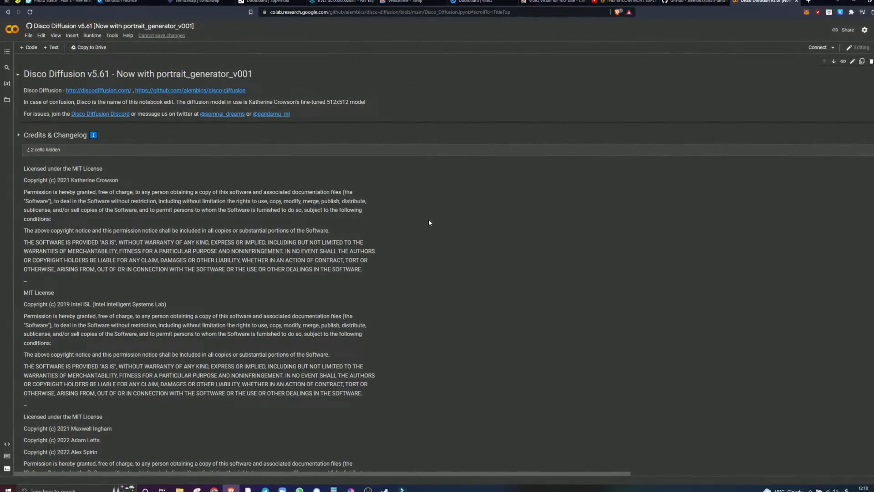
{"action": "scroll", "coordinate": [426, 222], "scroll_direction": "down", "scroll_amount": 4}
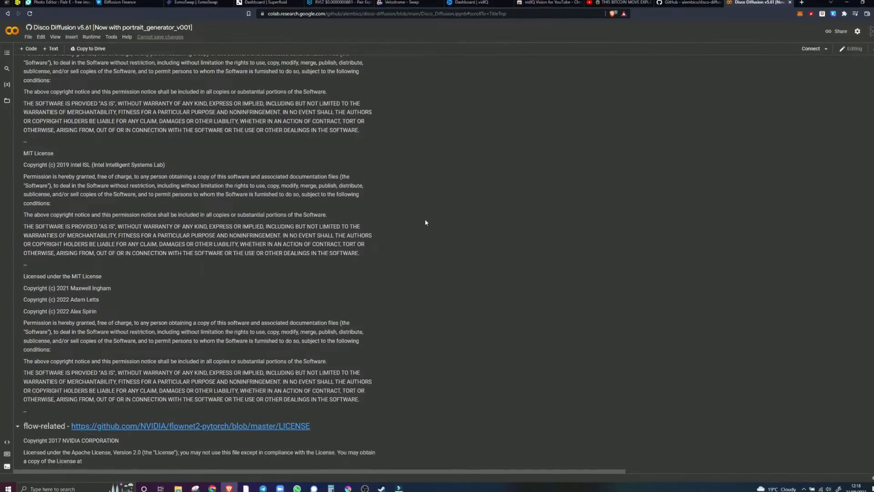
{"action": "scroll", "coordinate": [423, 222], "scroll_direction": "down", "scroll_amount": 15}
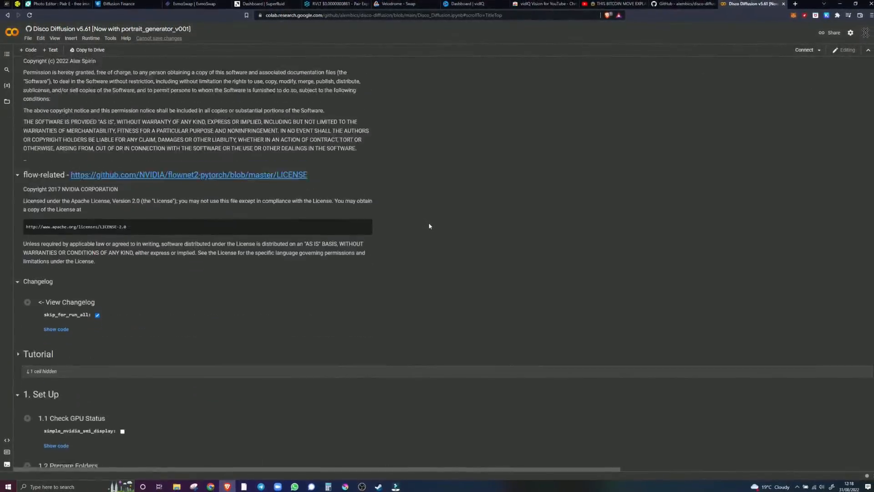
{"action": "scroll", "coordinate": [427, 228], "scroll_direction": "down", "scroll_amount": 6}
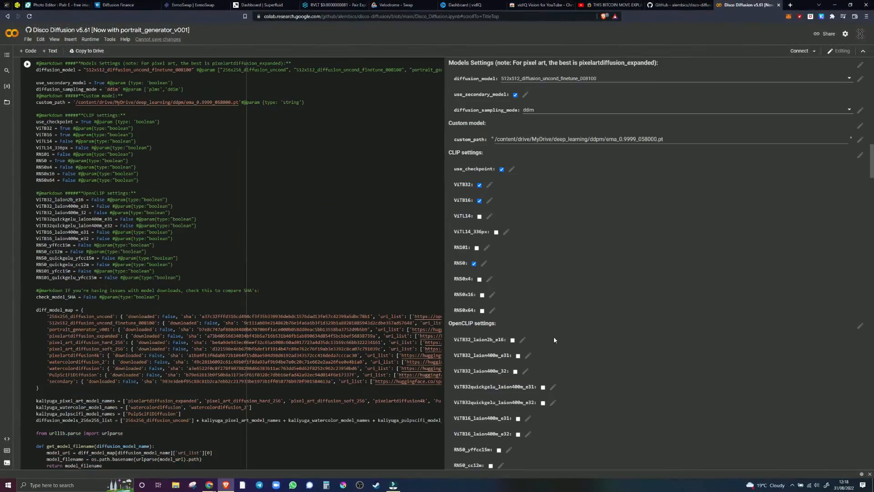
{"action": "scroll", "coordinate": [550, 325], "scroll_direction": "down", "scroll_amount": 8}
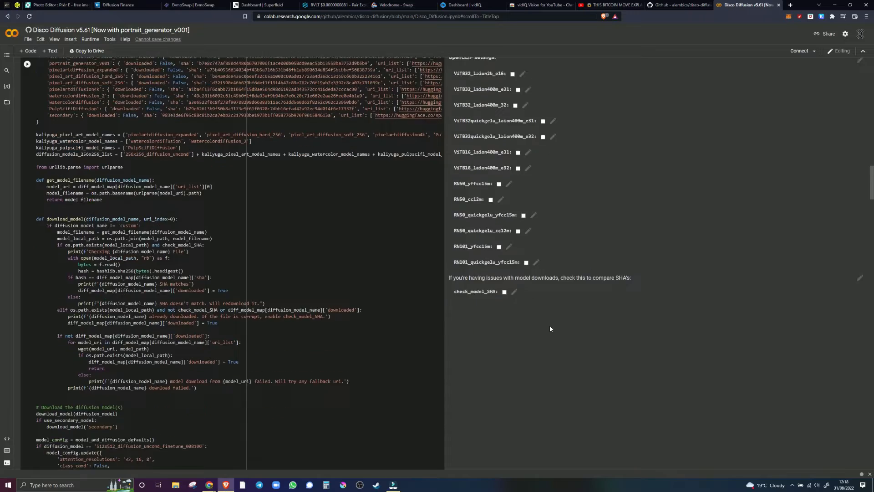
{"action": "scroll", "coordinate": [549, 325], "scroll_direction": "down", "scroll_amount": 20}
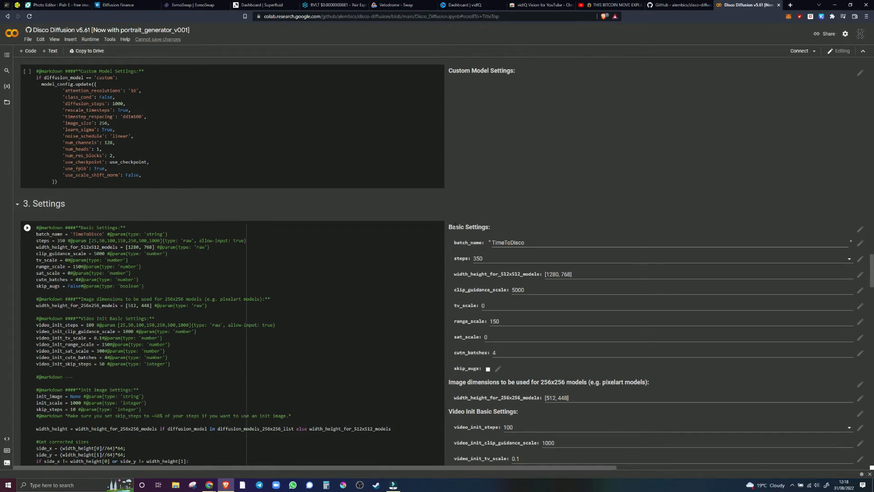
Examine steps and width_height_for_512x512_models in the Basic Settings, and n_batches in the Do the Run cell.
{"action": "left_click_drag", "start_coordinate": [455, 227], "coordinate": [489, 227]}
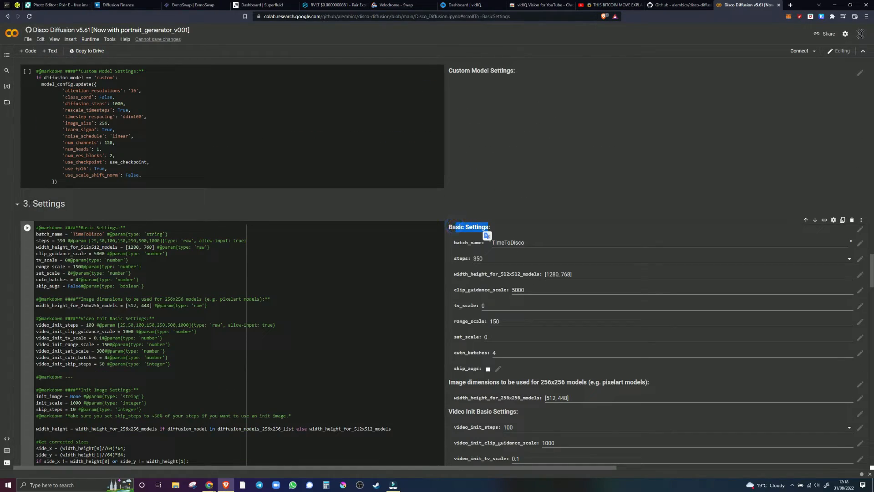
{"action": "left_click", "coordinate": [488, 258]}
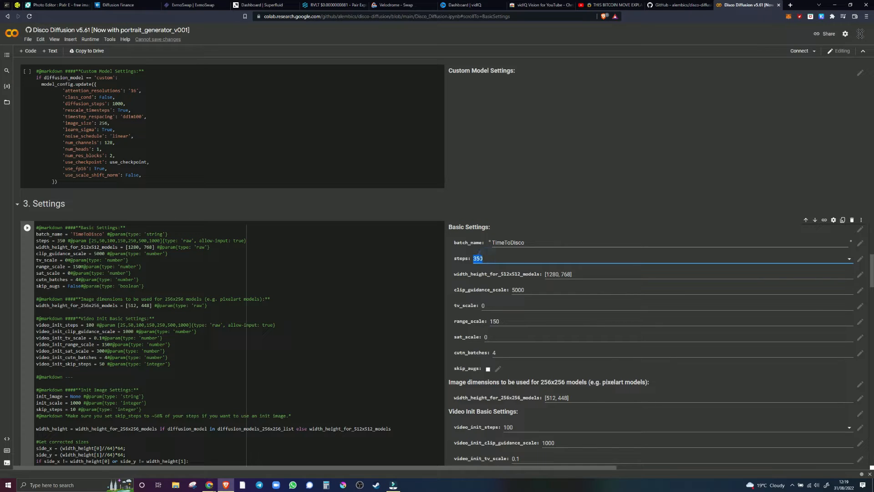
{"action": "left_click_drag", "start_coordinate": [484, 258], "coordinate": [473, 259]}
{"action": "left_click", "coordinate": [482, 258]}
{"action": "double_click", "coordinate": [482, 258]}
{"action": "left_click", "coordinate": [482, 259]}
{"action": "double_click", "coordinate": [484, 258]}
{"action": "left_click_drag", "start_coordinate": [546, 273], "coordinate": [571, 274]}
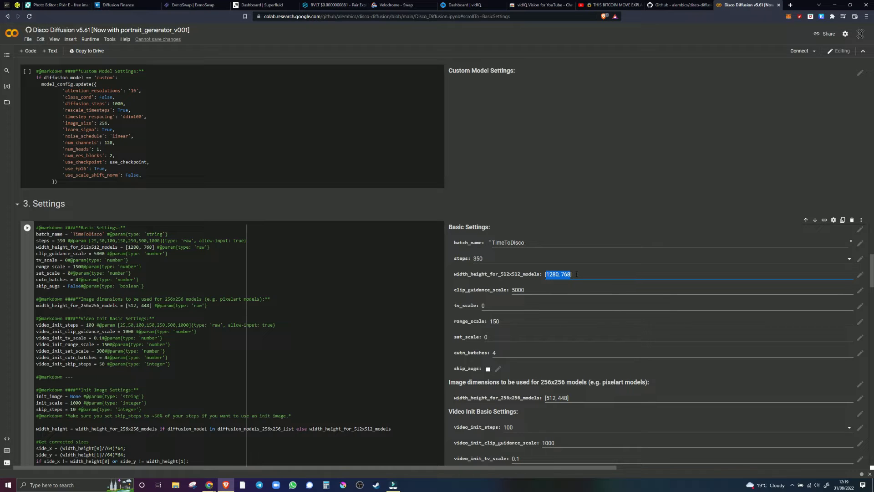
{"action": "left_click", "coordinate": [576, 274]}
{"action": "scroll", "coordinate": [503, 331], "scroll_direction": "down", "scroll_amount": 20}
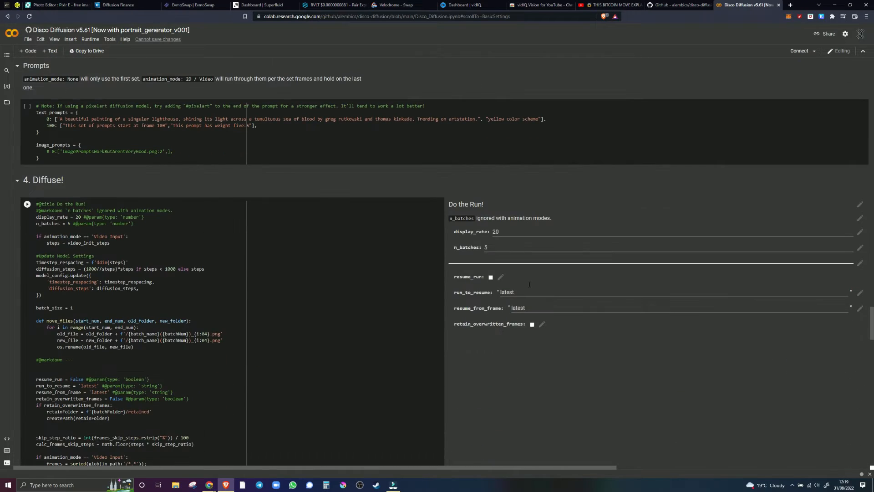
{"action": "double_click", "coordinate": [490, 248]}
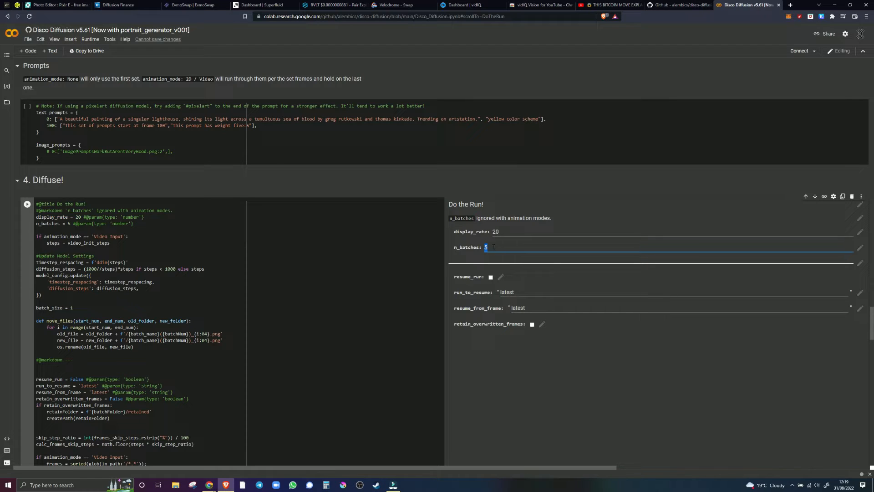
Replace the frame 0 text prompt with "Create a scene by stonehenge, twilight, in the style of 10hun".
{"action": "scroll", "coordinate": [89, 195], "scroll_direction": "up", "scroll_amount": 2}
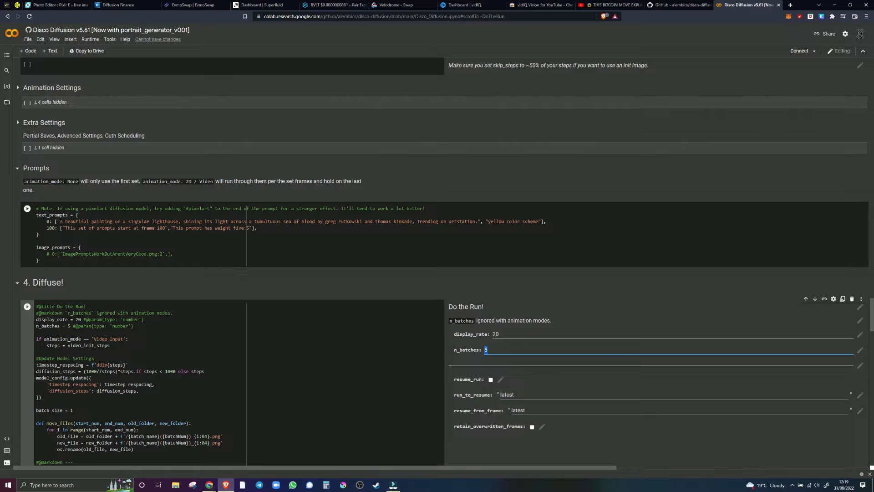
{"action": "left_click_drag", "start_coordinate": [60, 222], "coordinate": [540, 222]}
{"action": "type", "text": "Create a sce"}
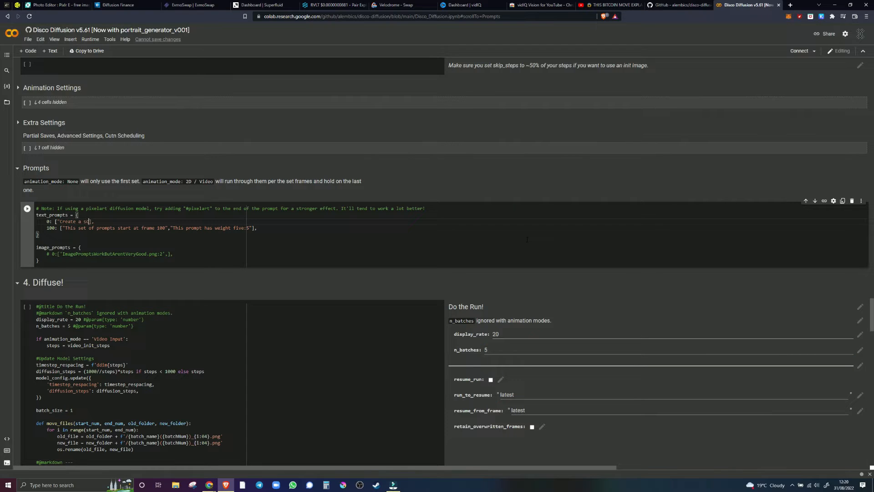
{"action": "type", "text": "ne by stone"}
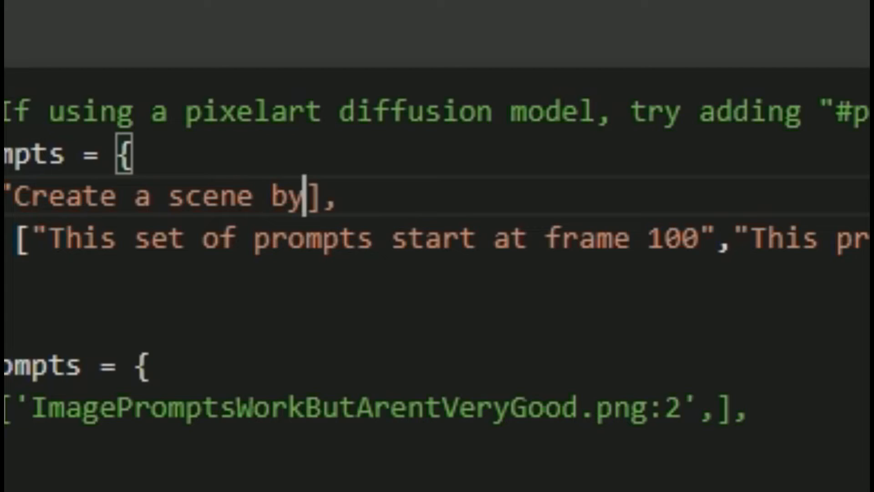
{"action": "type", "text": "henge"}
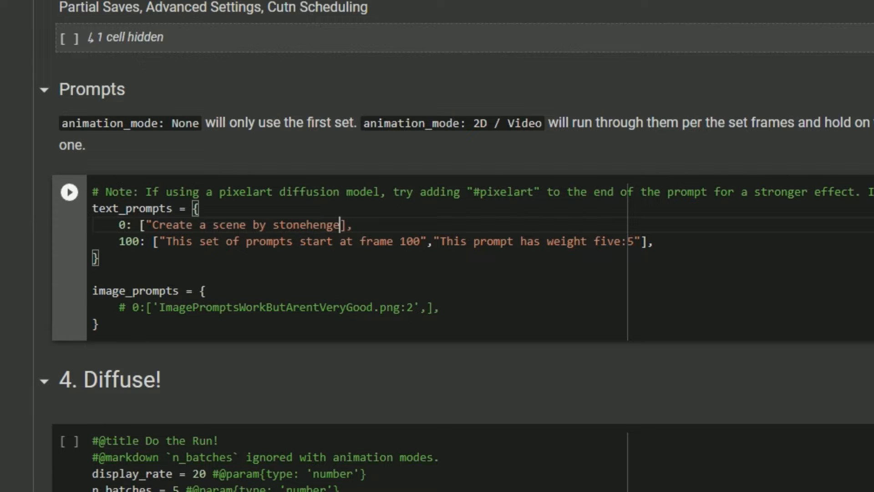
{"action": "type", "text": ", twilight"}
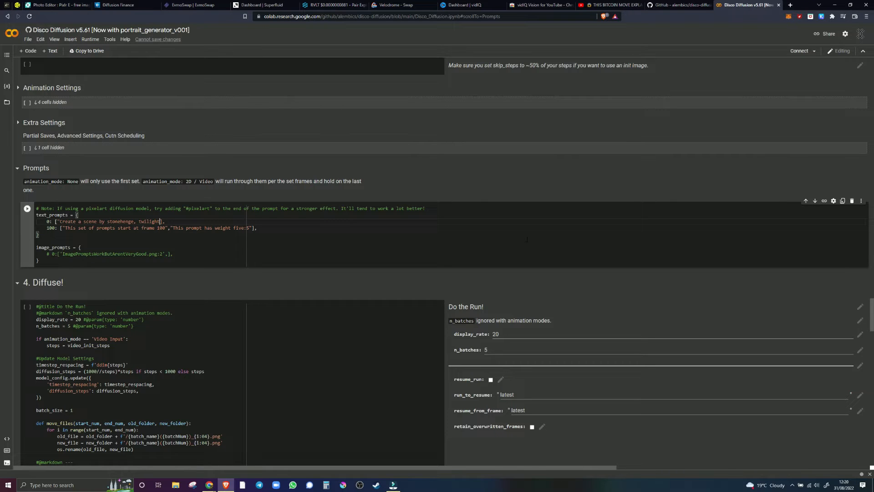
{"action": "type", "text": ", in the style"}
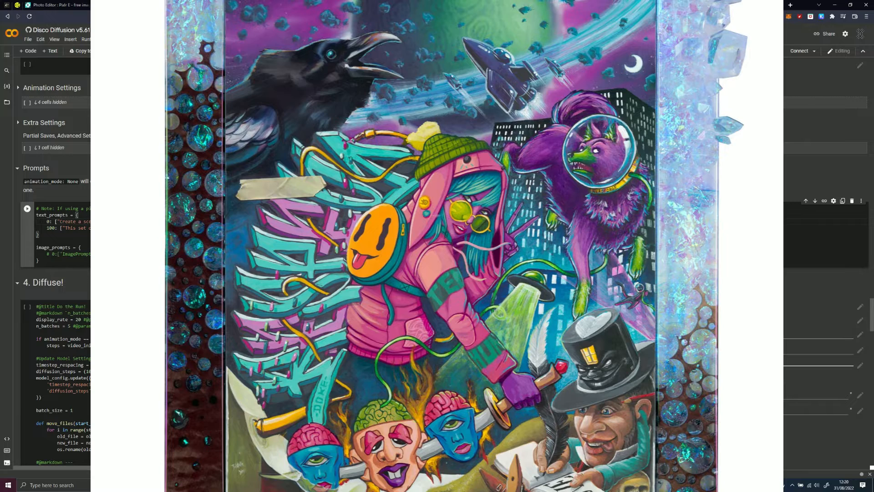
{"action": "type", "text": "of 10hun"}
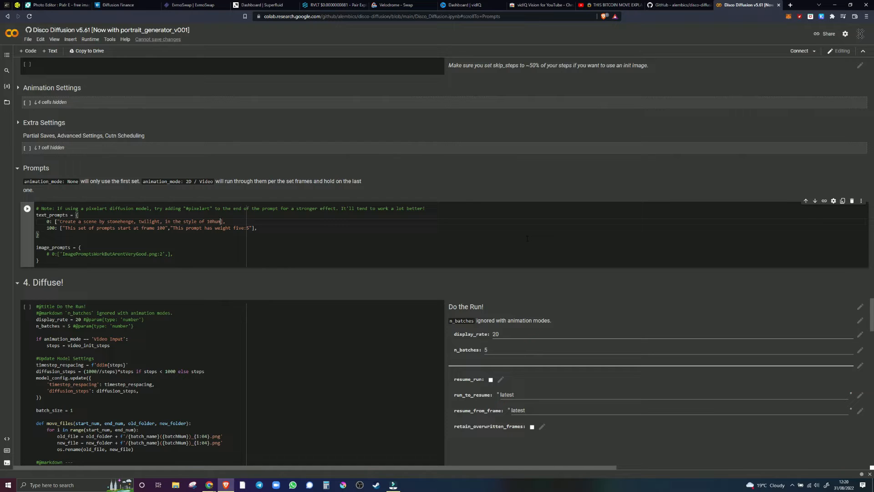
Extend the prompt with ", a knight standing with his back to the camera, a sword stuck in the ground by the grassy mound, ''green theme''".
{"action": "type", "text": ", a knight standing with his back to the camera, a sw"}
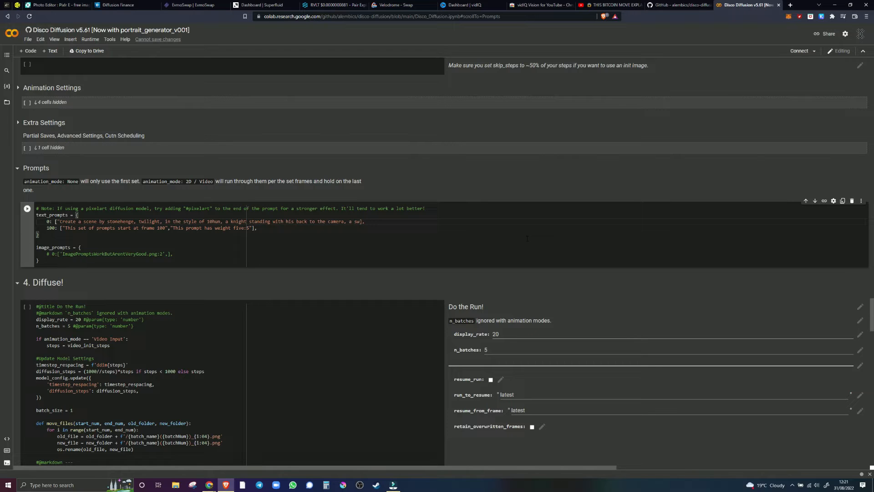
{"action": "type", "text": "ord stu"}
{"action": "type", "text": "ck in the groun"}
{"action": "type", "text": "d by the gr"}
{"action": "type", "text": "assy moun"}
{"action": "type", "text": "d, ''"}
{"action": "type", "text": "green theme"}
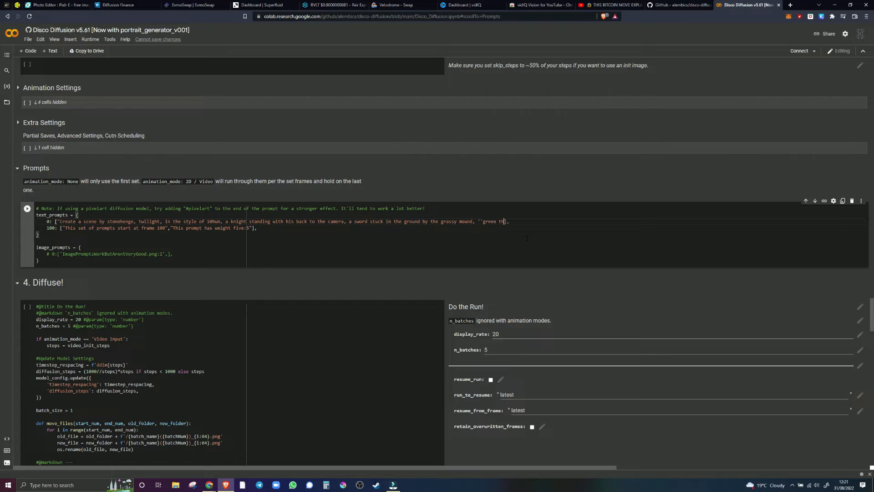
{"action": "type", "text": "''"}
Run all notebook cells and follow the execution down to the Prompts section.
{"action": "left_click", "coordinate": [90, 40]}
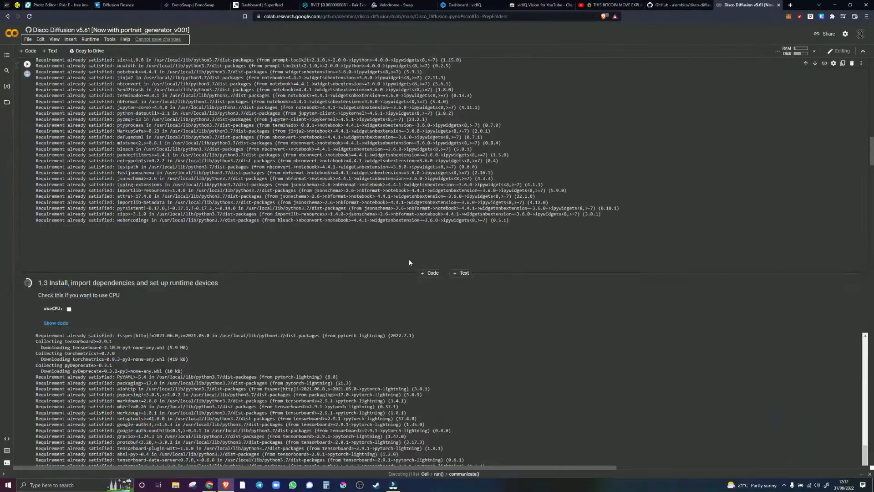
{"action": "scroll", "coordinate": [400, 255], "scroll_direction": "up", "scroll_amount": 5}
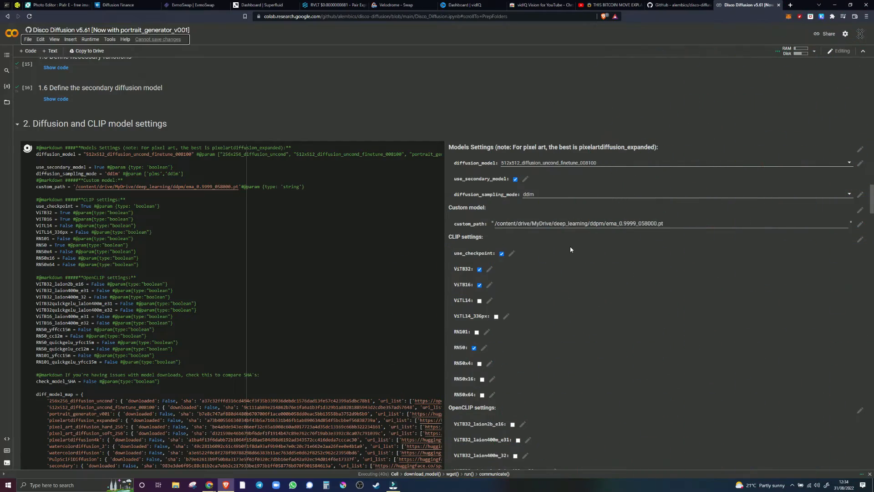
{"action": "scroll", "coordinate": [570, 249], "scroll_direction": "down", "scroll_amount": 6}
{"action": "scroll", "coordinate": [570, 246], "scroll_direction": "down", "scroll_amount": 20}
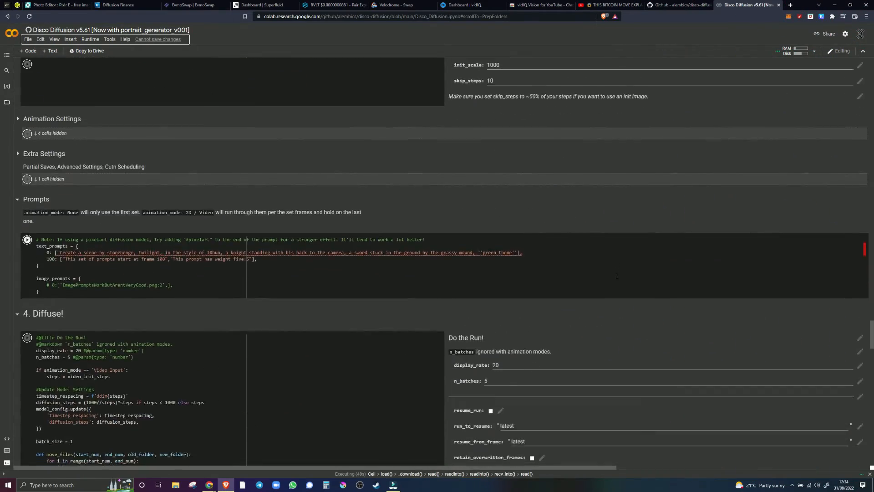
{"action": "scroll", "coordinate": [617, 278], "scroll_direction": "down", "scroll_amount": 20}
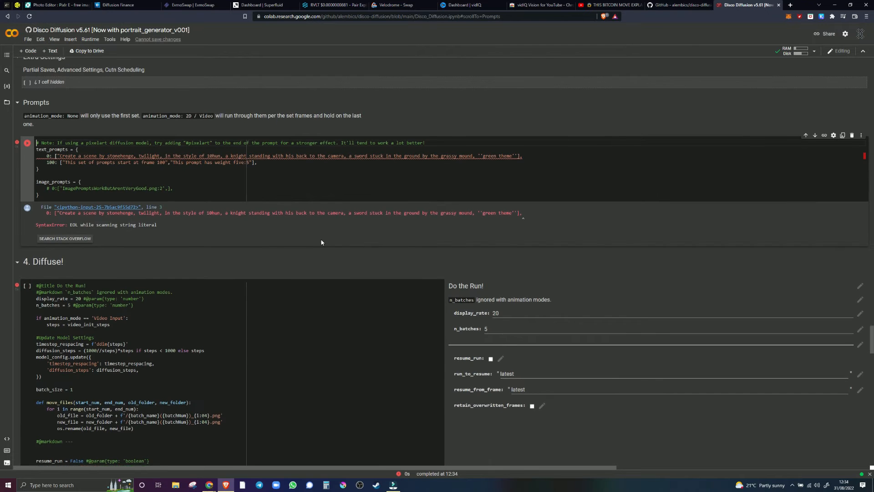
Reword the frame 0 prompt with "time of day is twilight" and "with a sword", remove the 10hun style, and end it with "art station".
{"action": "scroll", "coordinate": [320, 243], "scroll_direction": "up", "scroll_amount": 2}
{"action": "scroll", "coordinate": [302, 288], "scroll_direction": "up", "scroll_amount": 7}
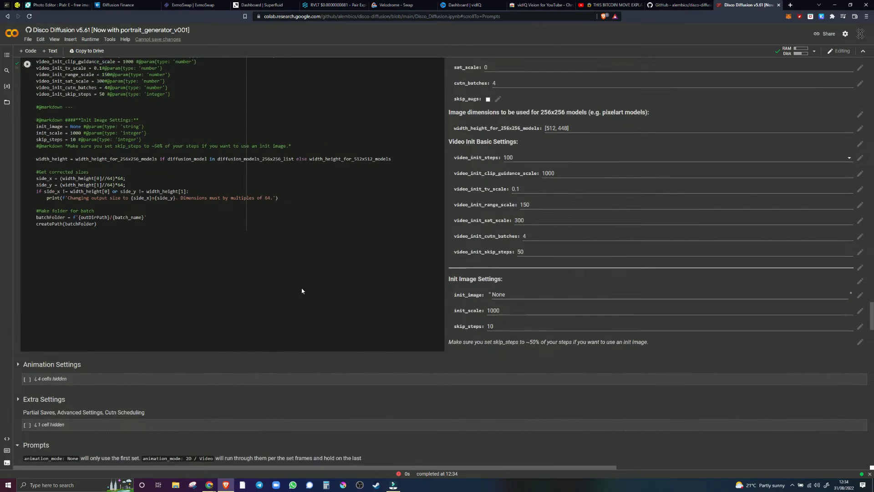
{"action": "scroll", "coordinate": [86, 210], "scroll_direction": "down", "scroll_amount": 5}
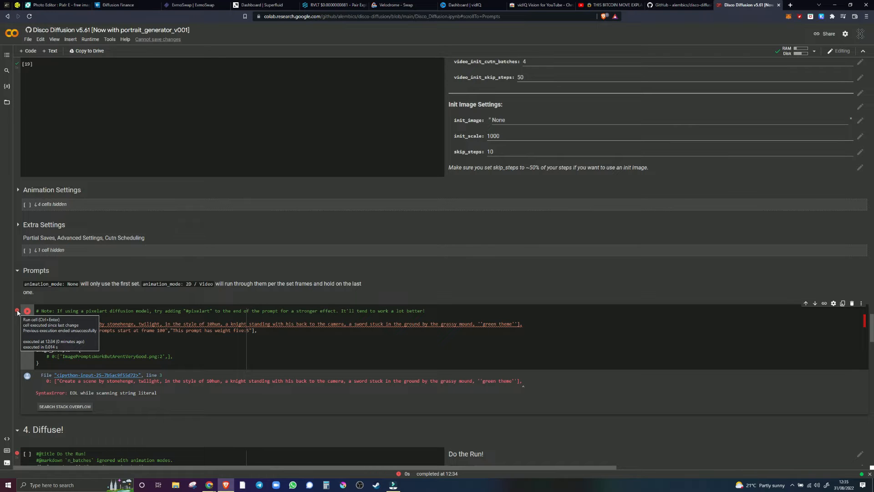
{"action": "left_click", "coordinate": [159, 323]}
{"action": "type", "text": "day is"}
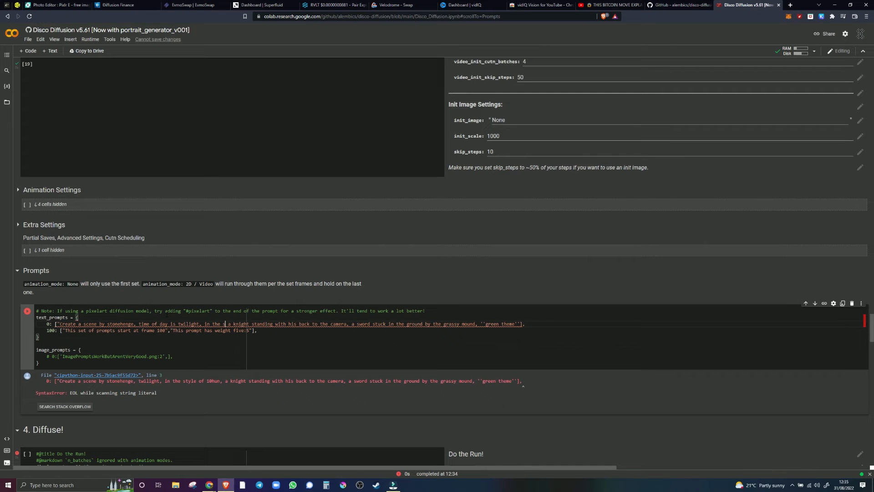
{"action": "type", "text": "th"}
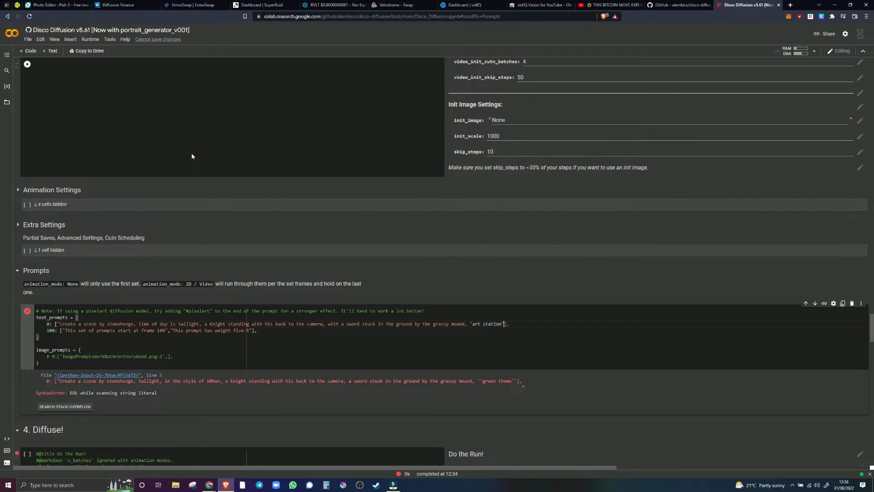
Run the notebook cells again and view the image being generated below the Diffuse cell.
{"action": "left_click", "coordinate": [90, 39]}
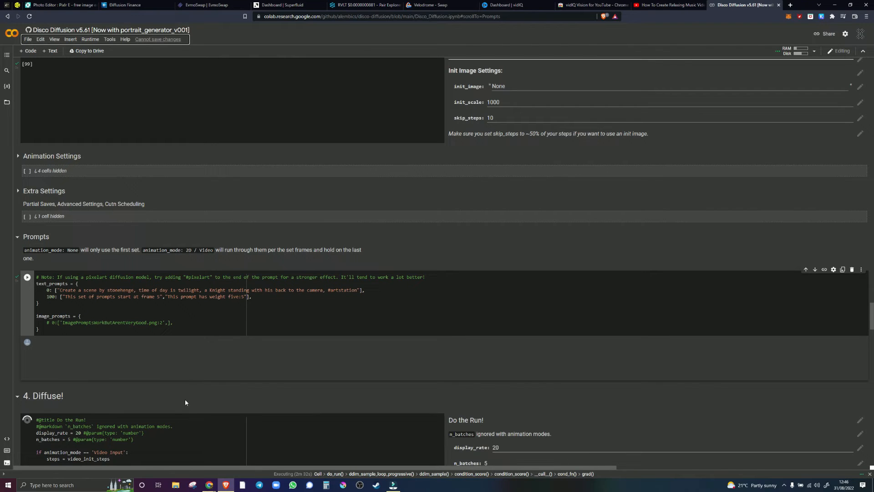
{"action": "scroll", "coordinate": [501, 351], "scroll_direction": "down", "scroll_amount": 5}
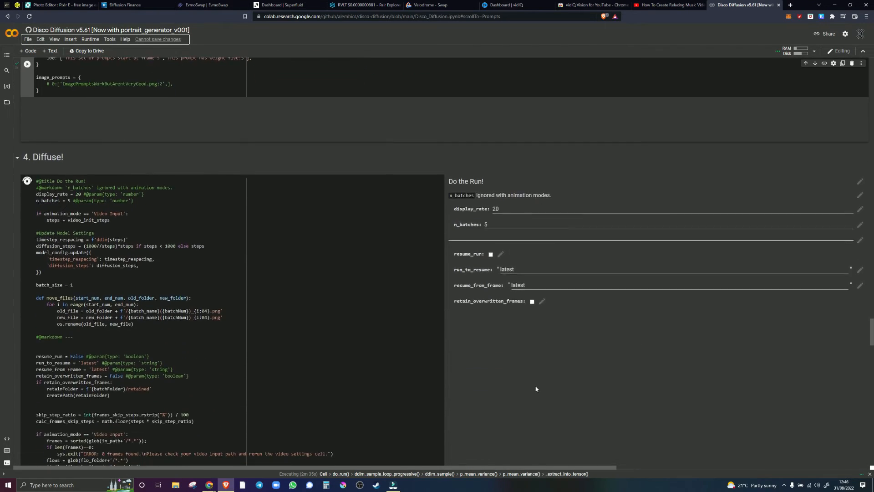
{"action": "scroll", "coordinate": [536, 382], "scroll_direction": "down", "scroll_amount": 15}
{"action": "scroll", "coordinate": [537, 382], "scroll_direction": "down", "scroll_amount": 15}
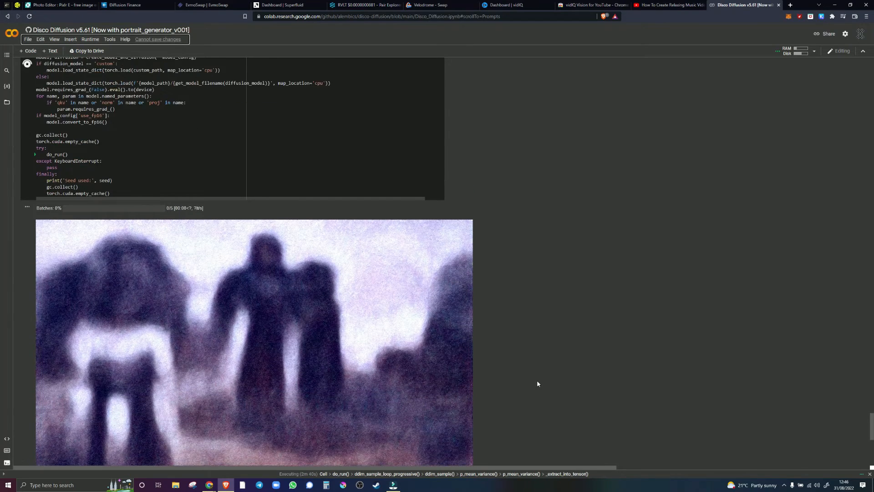
{"action": "scroll", "coordinate": [537, 383], "scroll_direction": "down", "scroll_amount": 2}
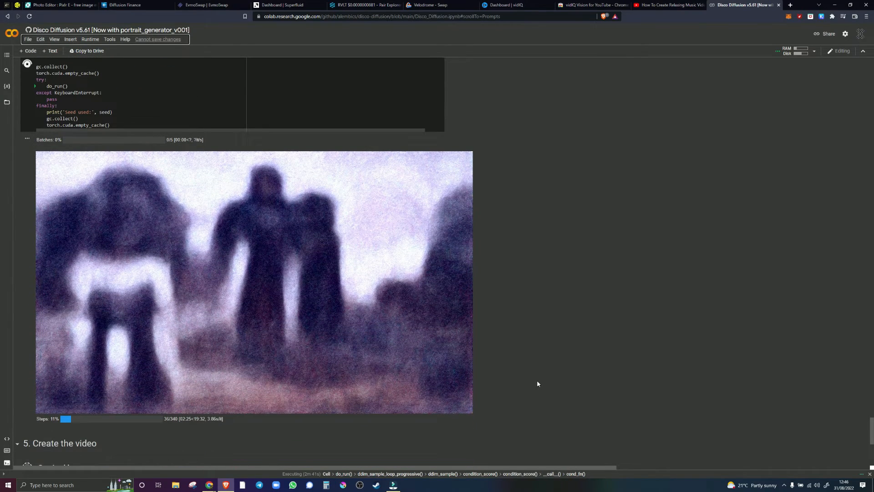